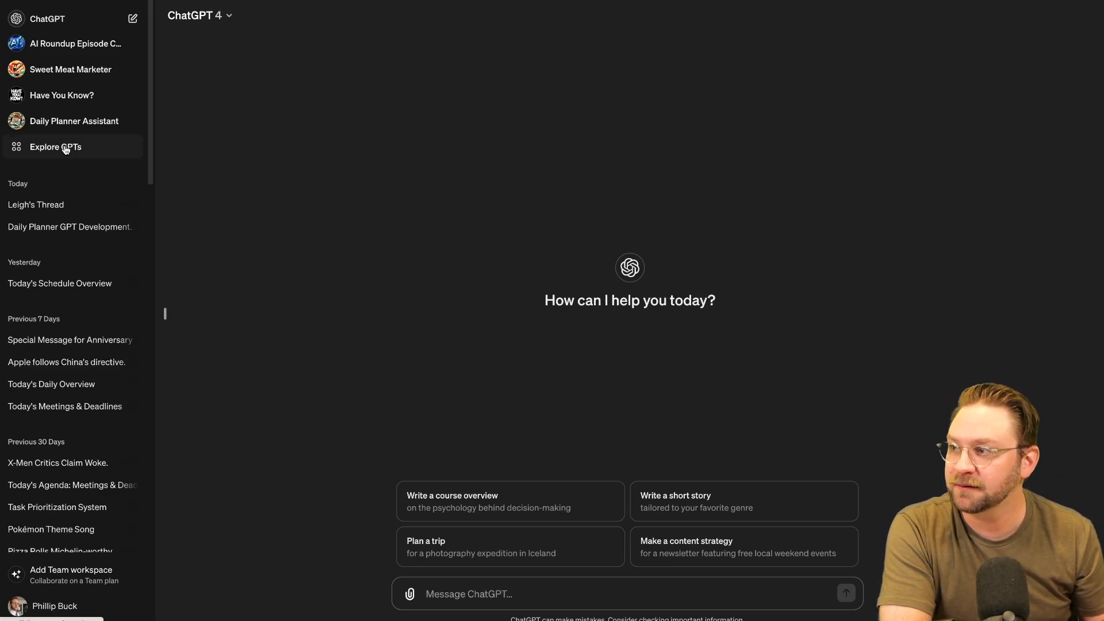
- Browse the custom GPT directory and start building a new GPT
left_click(65, 148)
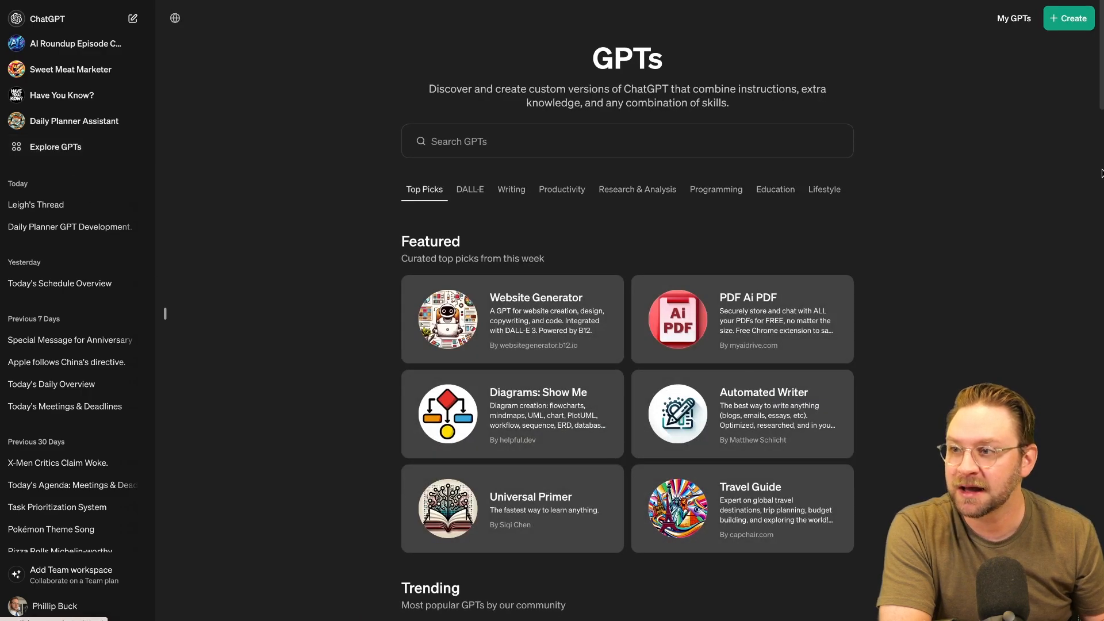
left_click(1063, 19)
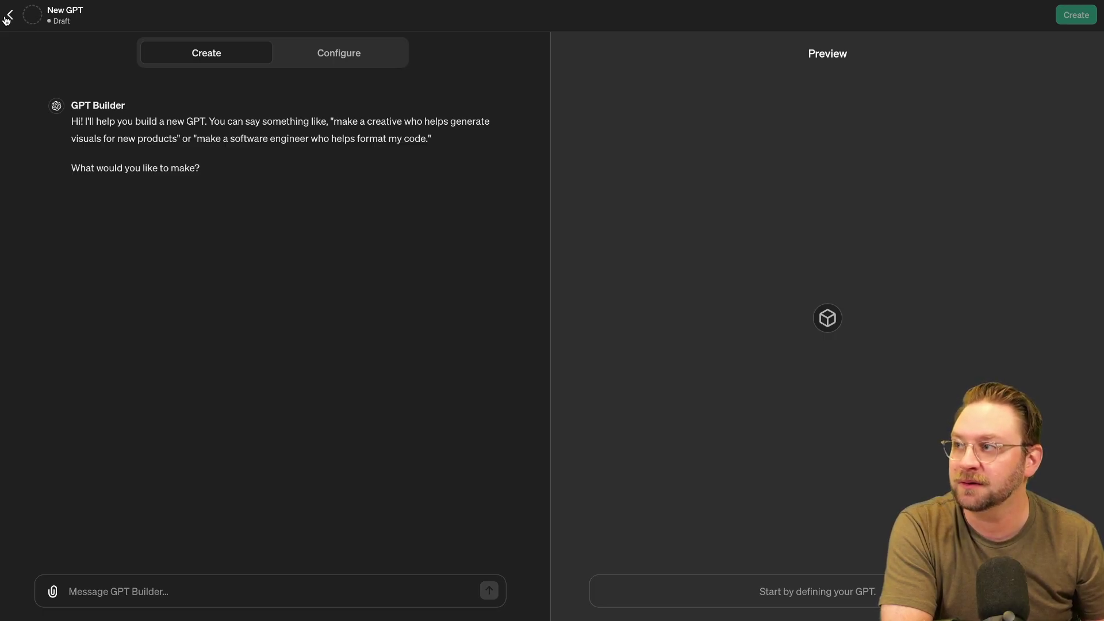
- Revisit the task-prioritization chat and select its list of task categories for copying
left_click(6, 16)
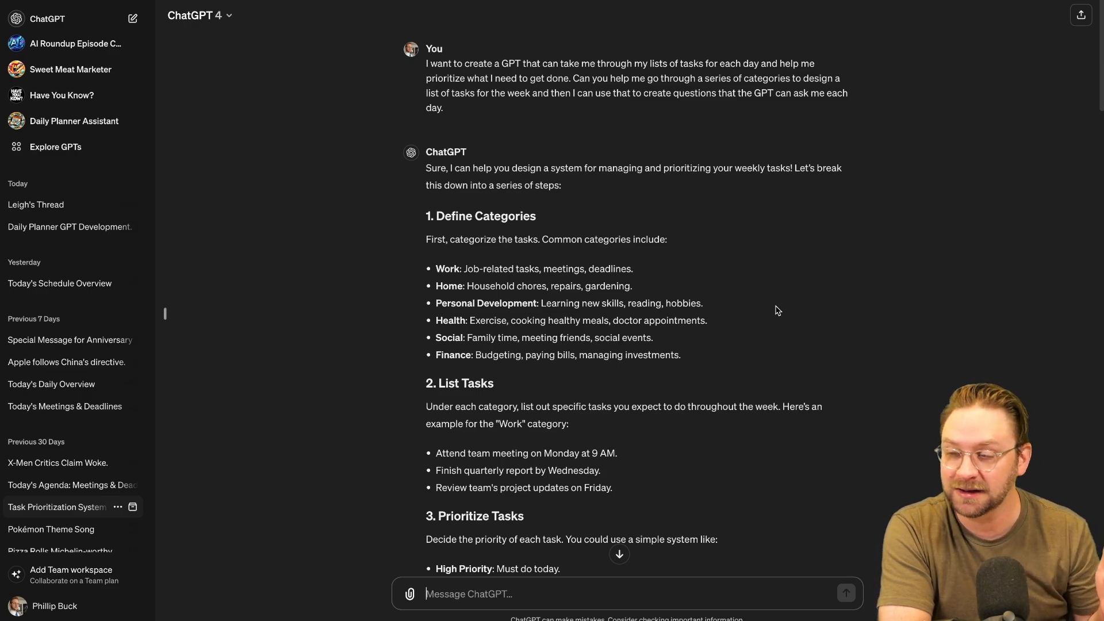
scroll(621, 287, "down", 1)
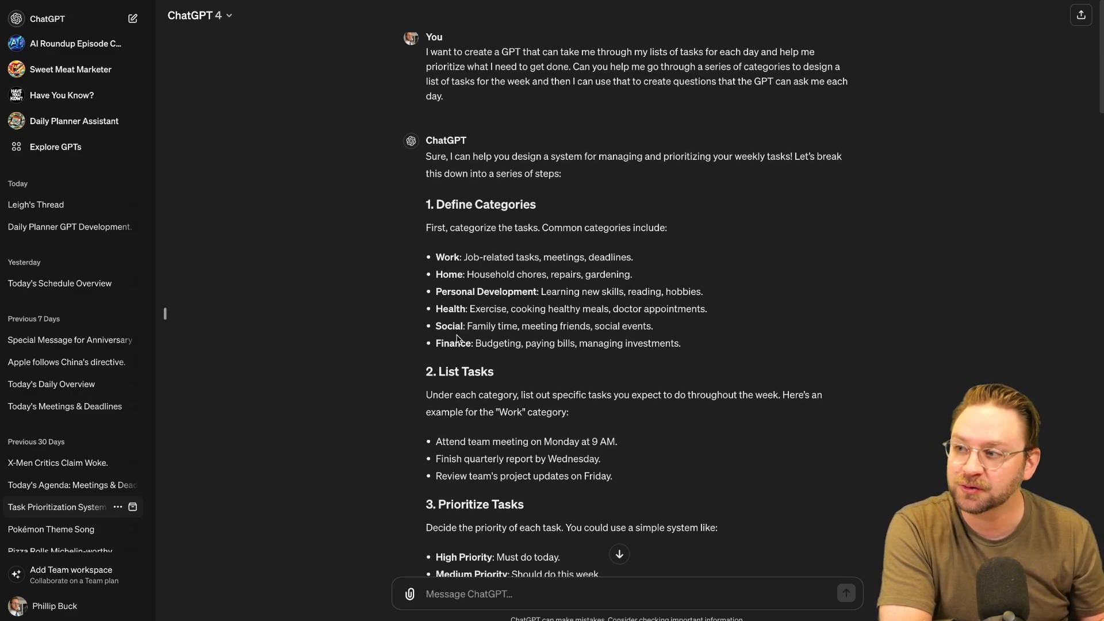
mouse_move(681, 344)
left_mouse_down()
mouse_move(535, 308)
mouse_move(435, 256)
left_mouse_up()
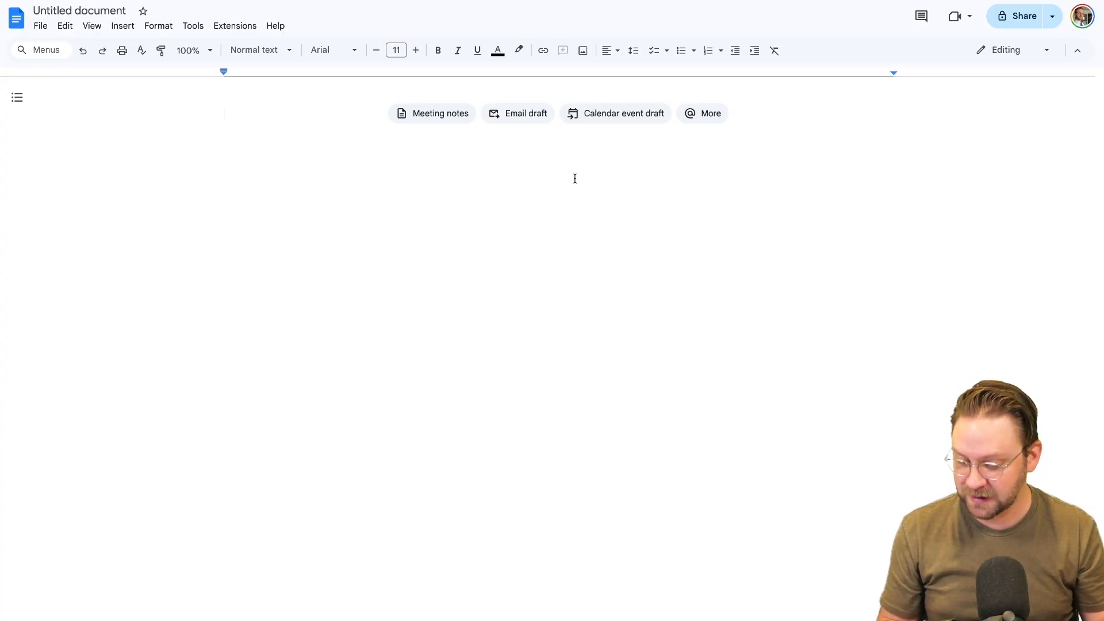
- Paste the categories and delete the Social, Finance and Personal Development lines
type("Work: Job-related tasks, meetings, deadlines. Home: Household chores, repairs, gardening. Personal Development: Learning new skills, reading, hobbies. Health: Exercise, cooking healthy meals, doctor appointments. Social: Family time, meeting friends, social events. Finance: Budgeting, paying bills, managing investments.")
left_click_drag(500, 176, 215, 151)
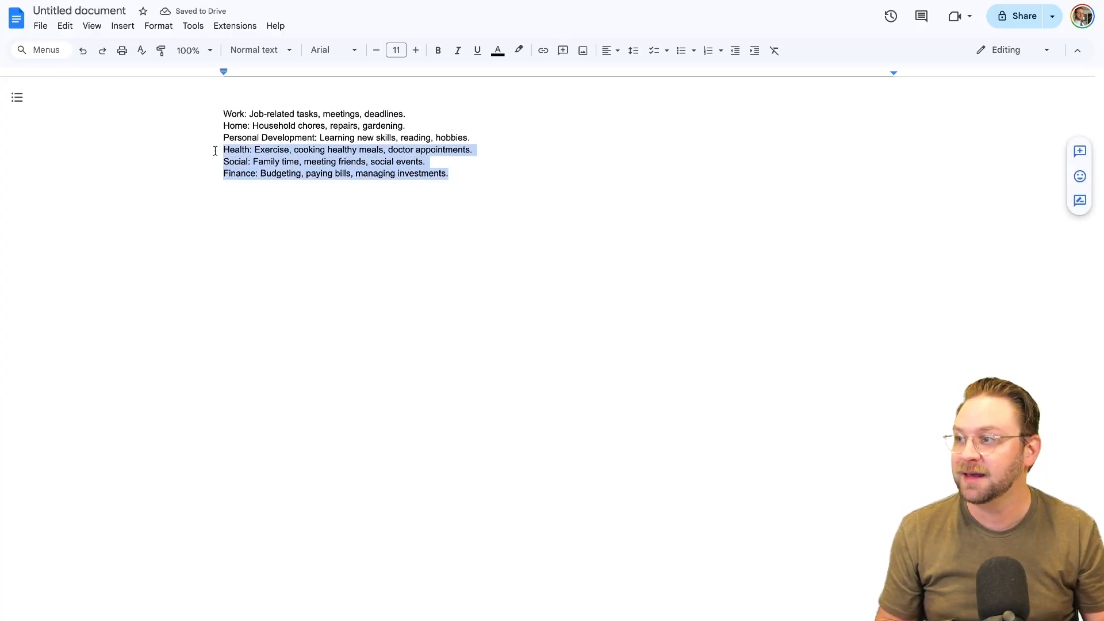
left_click(449, 174)
left_click_drag(450, 173, 218, 163)
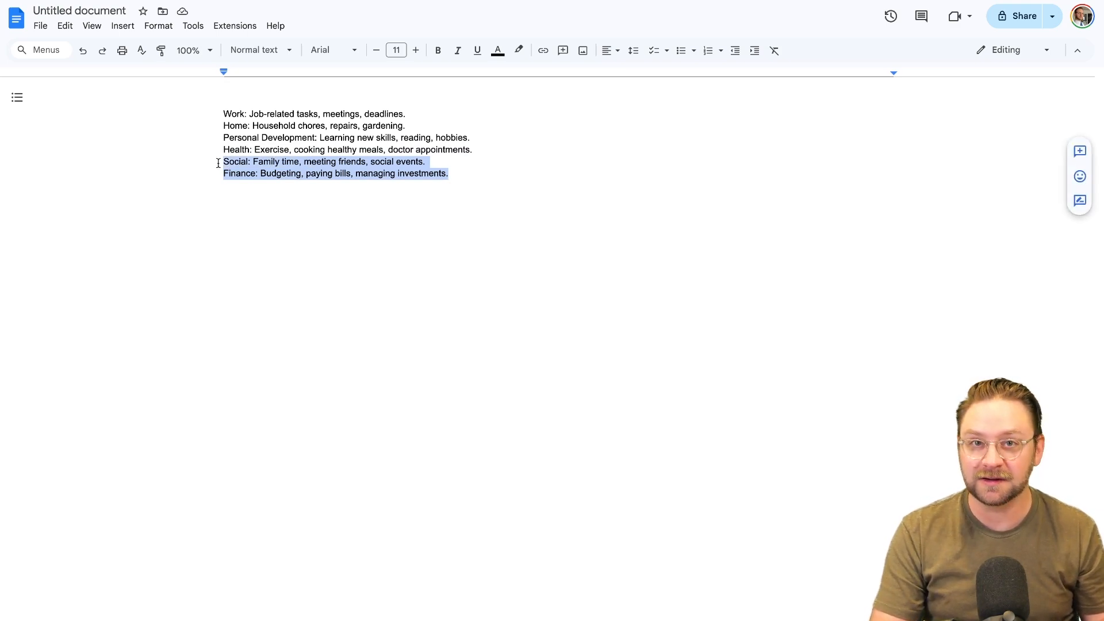
key("Delete")
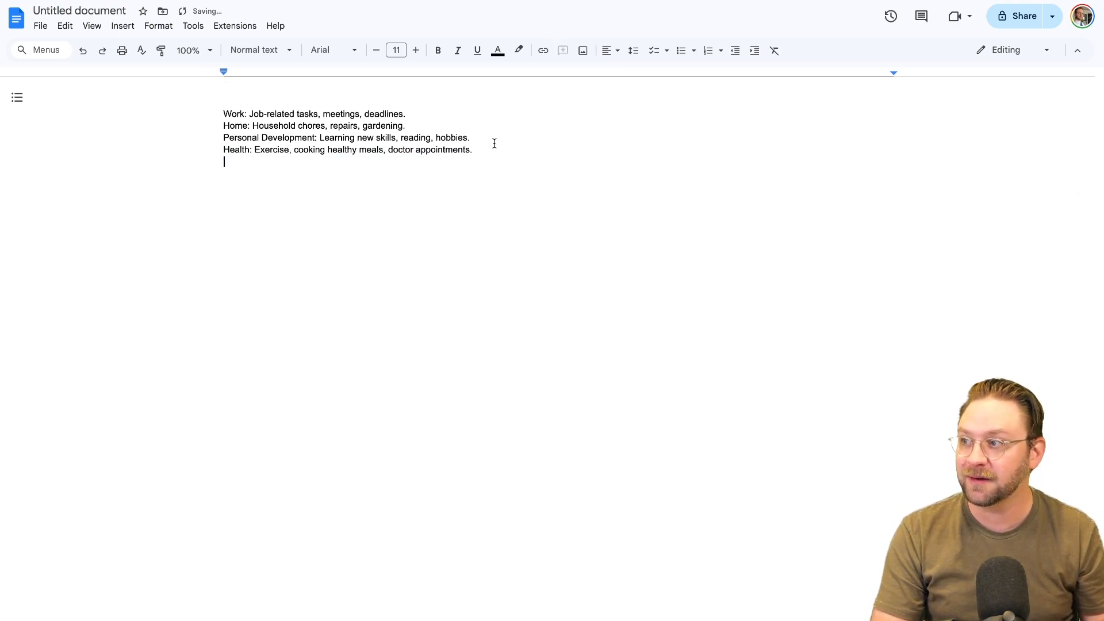
left_click_drag(496, 138, 227, 138)
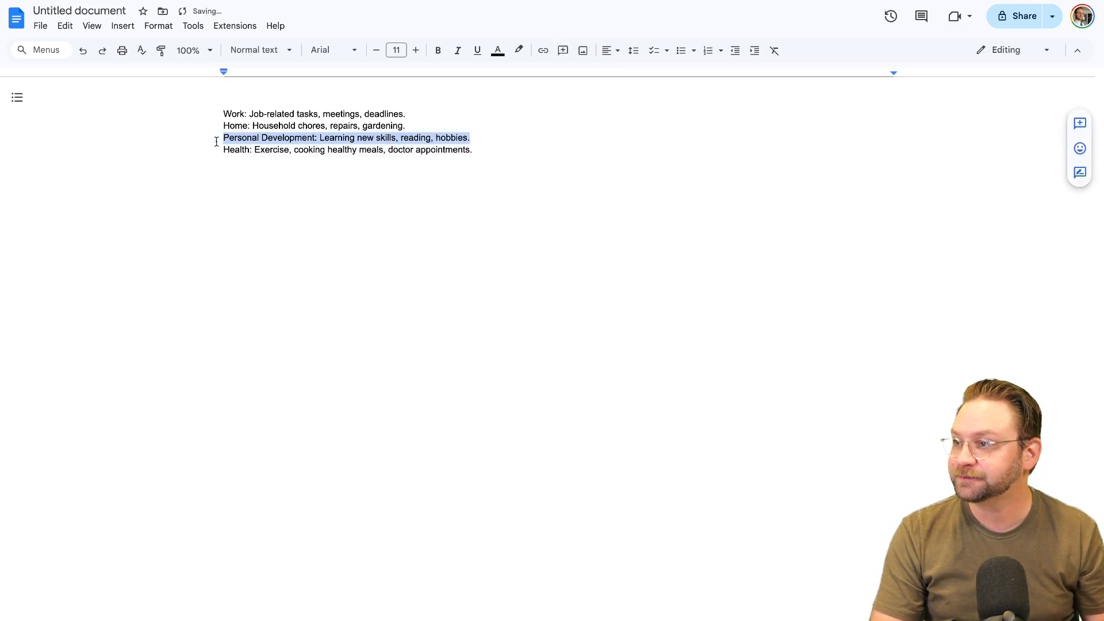
key("Delete")
key("BackSpace")
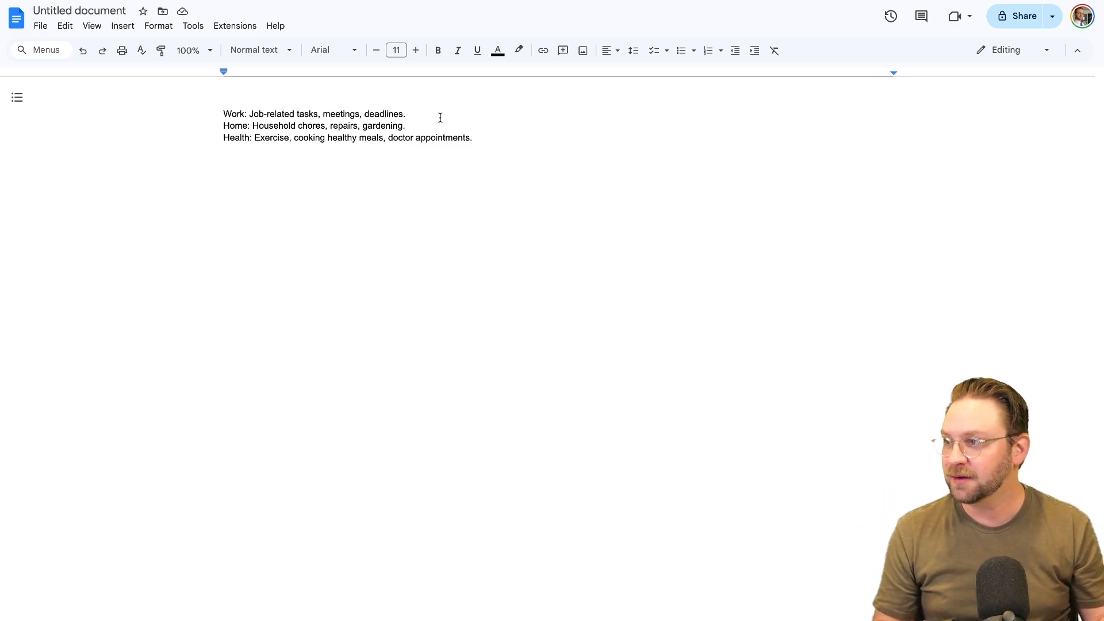
- Add specific tasks on new lines under the Work category and enlarge the text
left_click(440, 114)
key("Return")
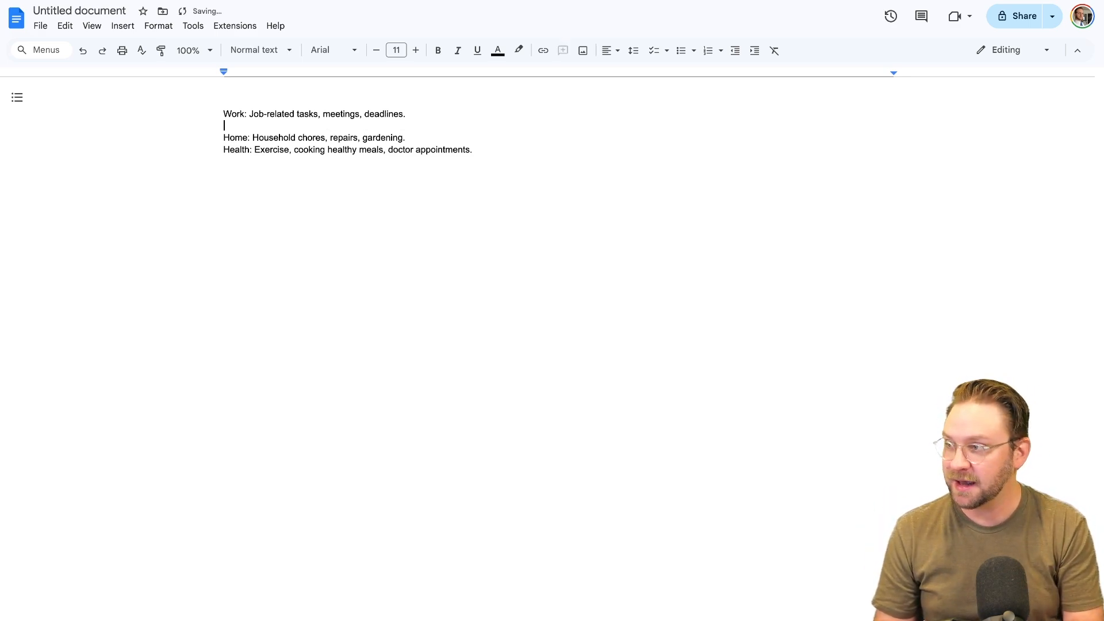
type("Monday Edit MSPD")
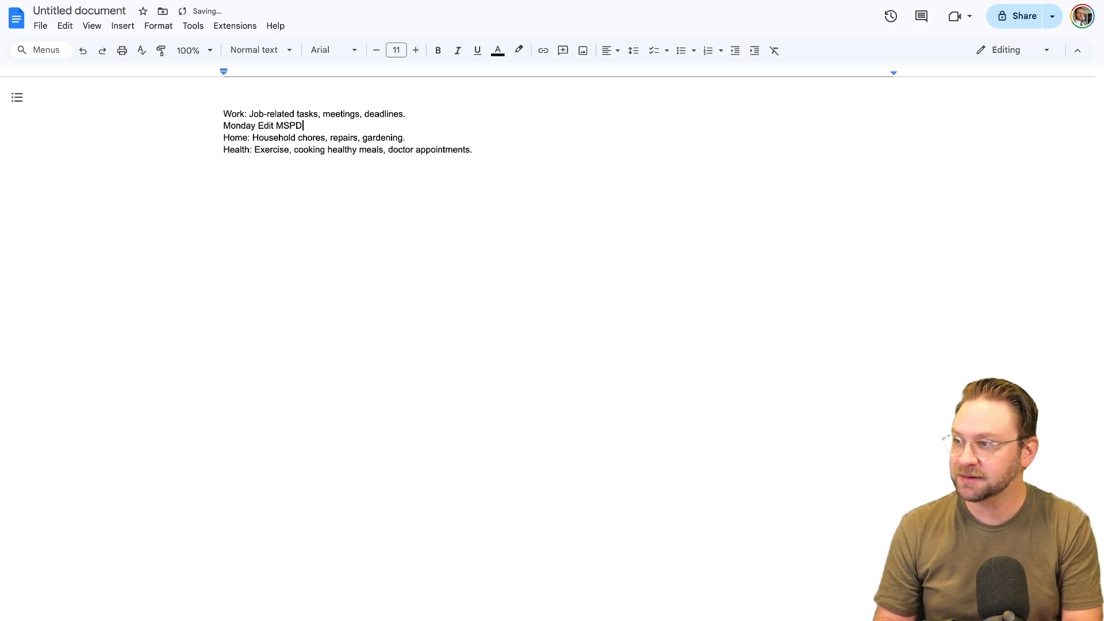
key("Return")
type("Teusd")
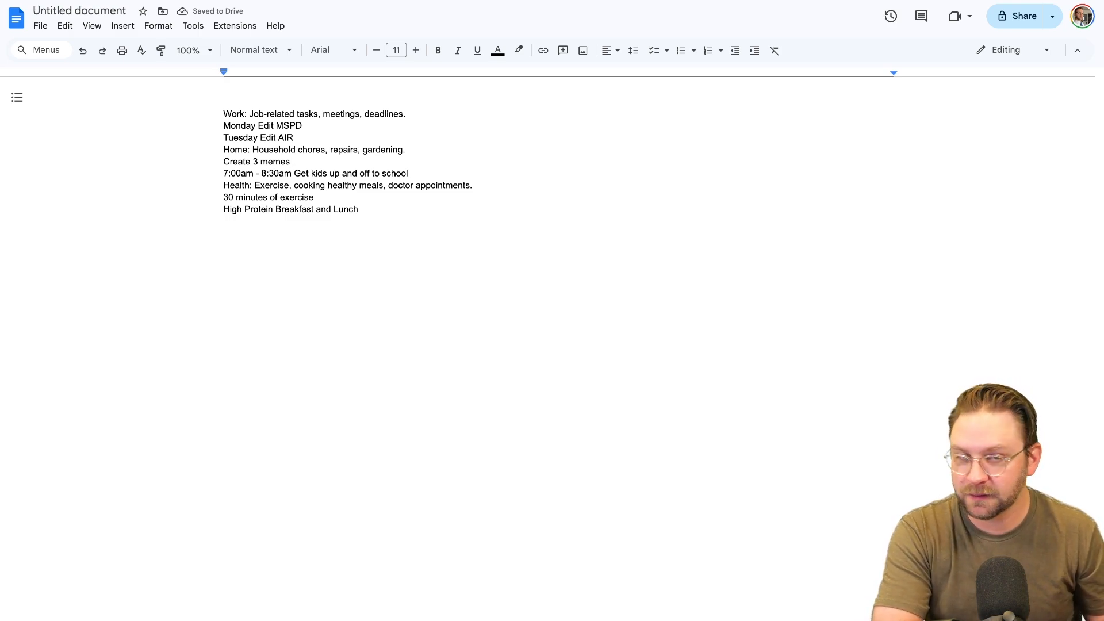
key("ctrl+plus")
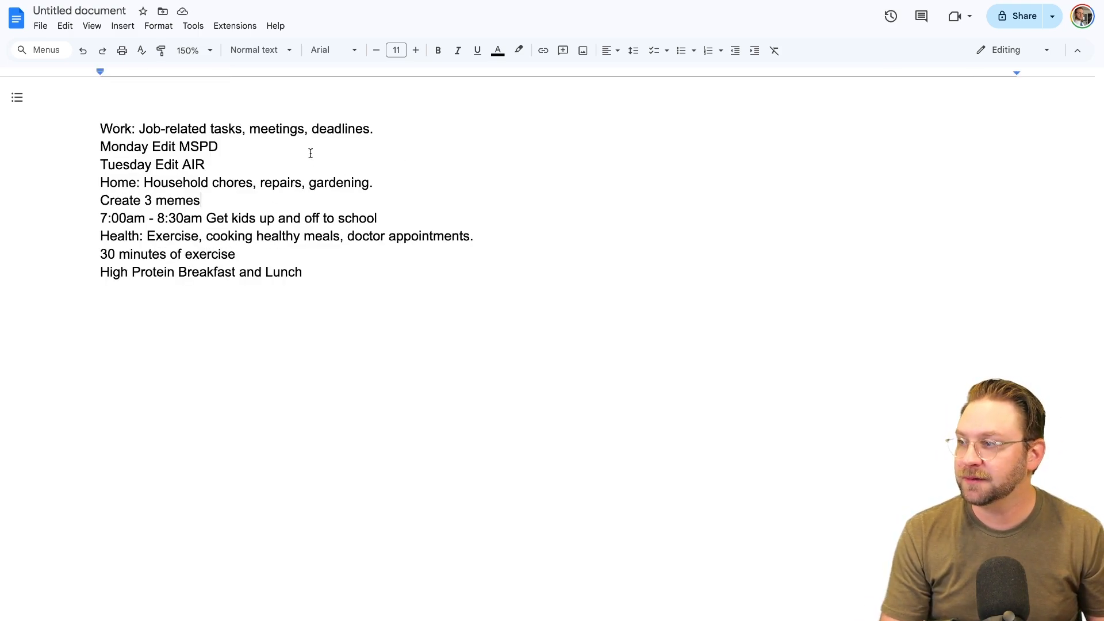
- Finish the task list, name the document GPT List, and dismiss the download options
left_click(390, 218)
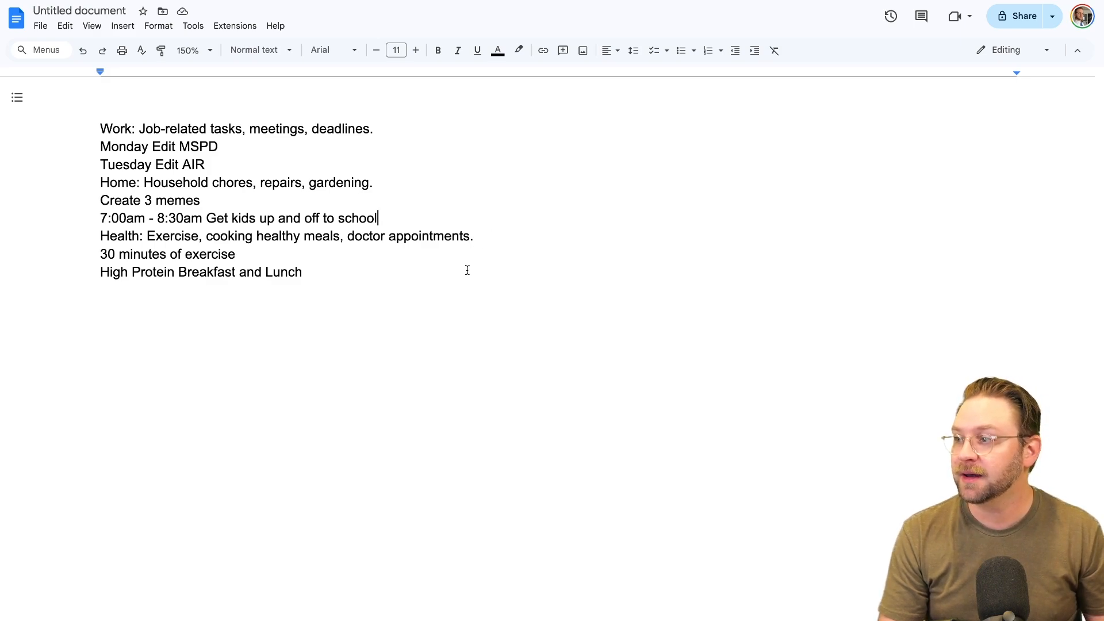
left_click(346, 257)
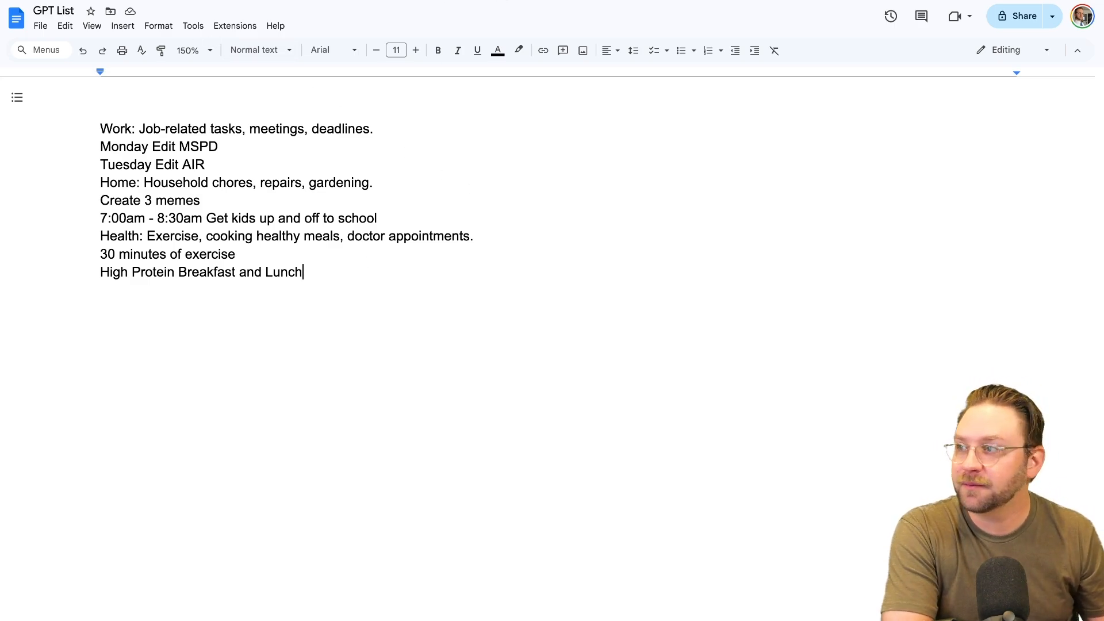
left_click(40, 25)
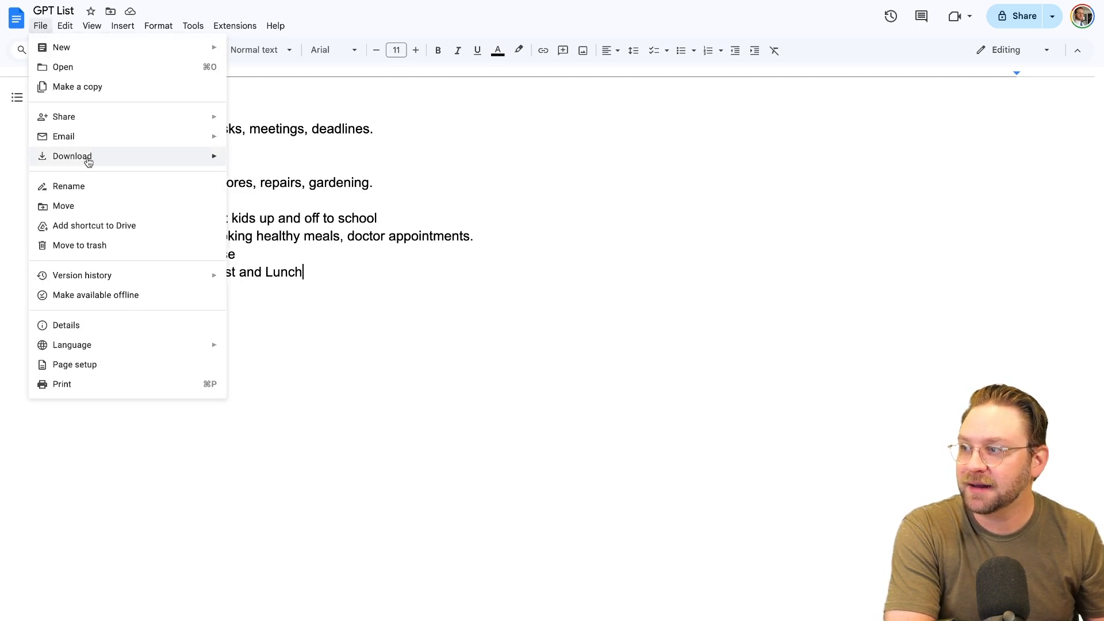
mouse_move(71, 157)
left_click(573, 228)
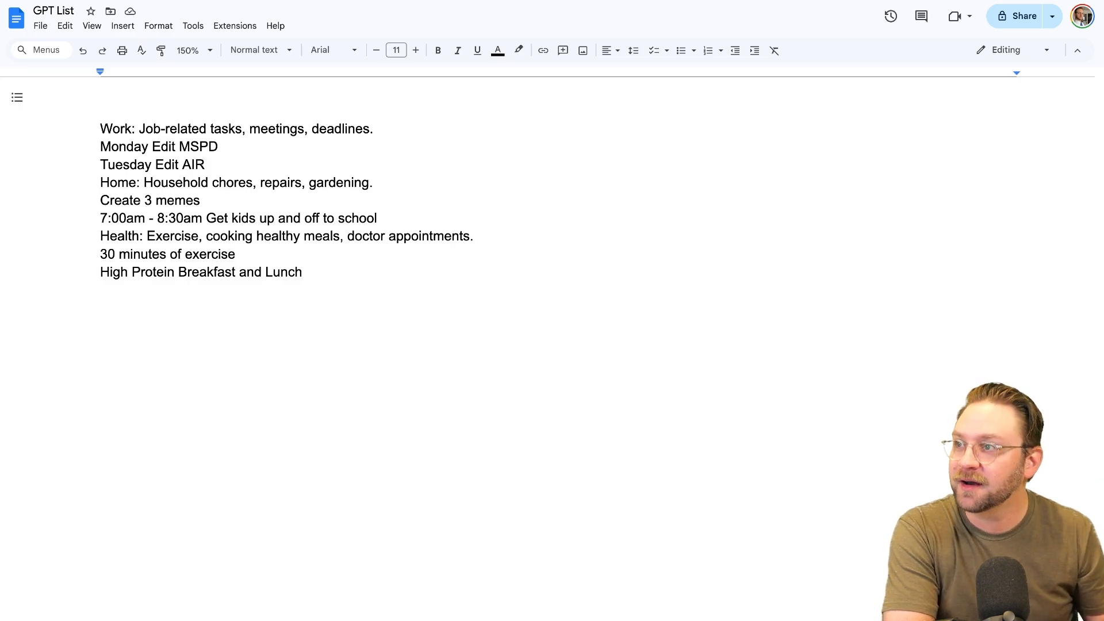
- Send GPT Builder the pasted request for a daily task-list prioritizing GPT
key("alt+Tab")
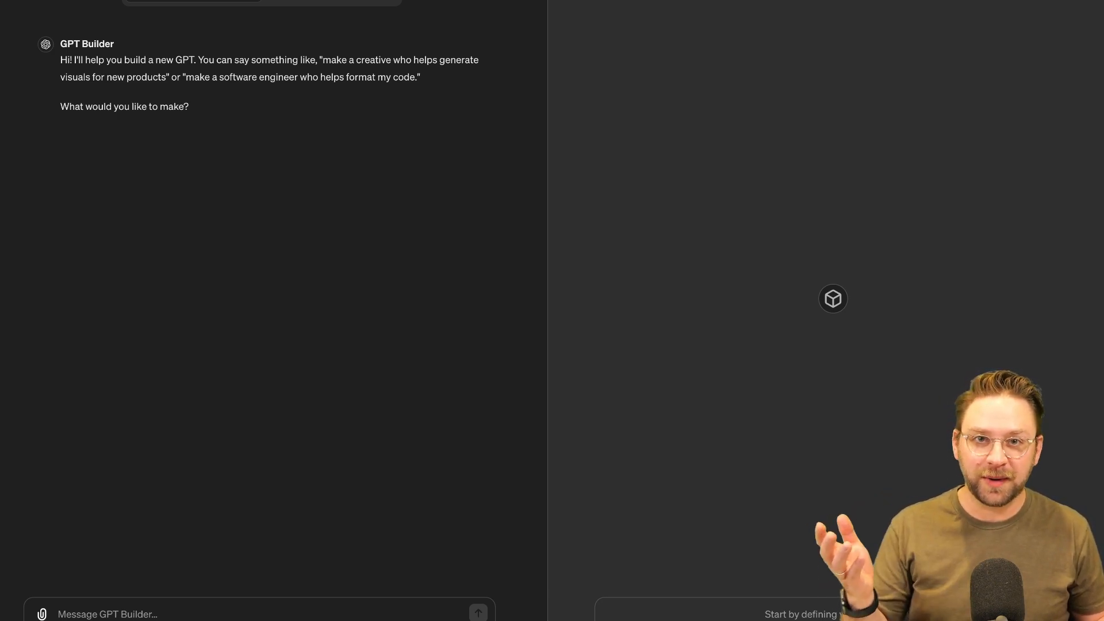
left_click(217, 614)
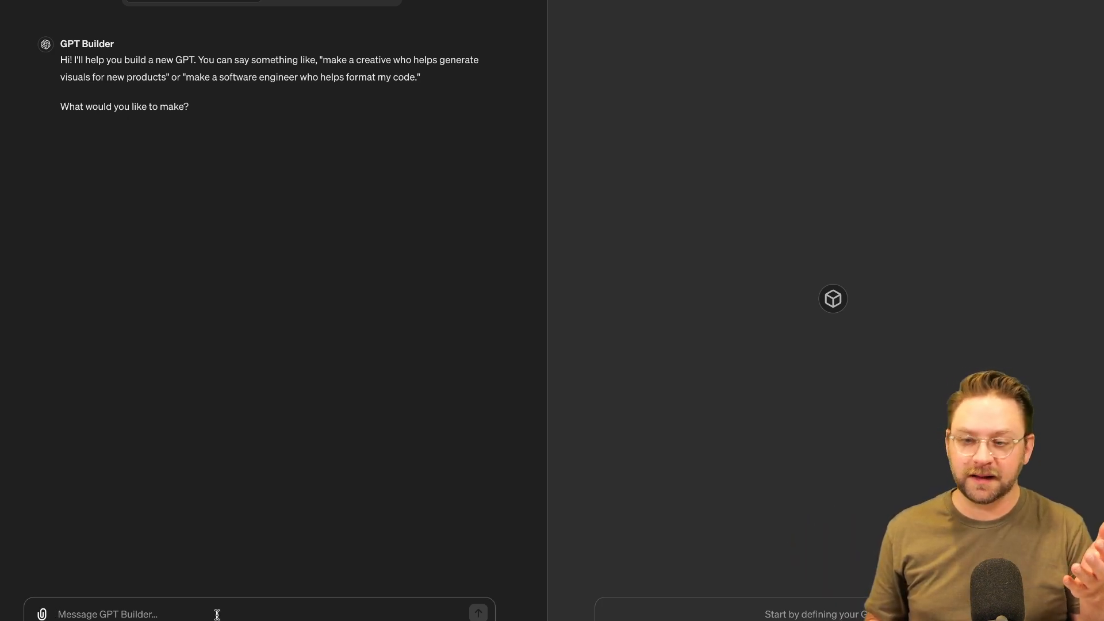
type("I want to create a GPT that can take me through my lists of tasks for each day and help me prioritize what I need to get done. Can you help me go through a series of categories to design a list of tasks for the week and then I can use that to create questions that the GPT can ask me each day.")
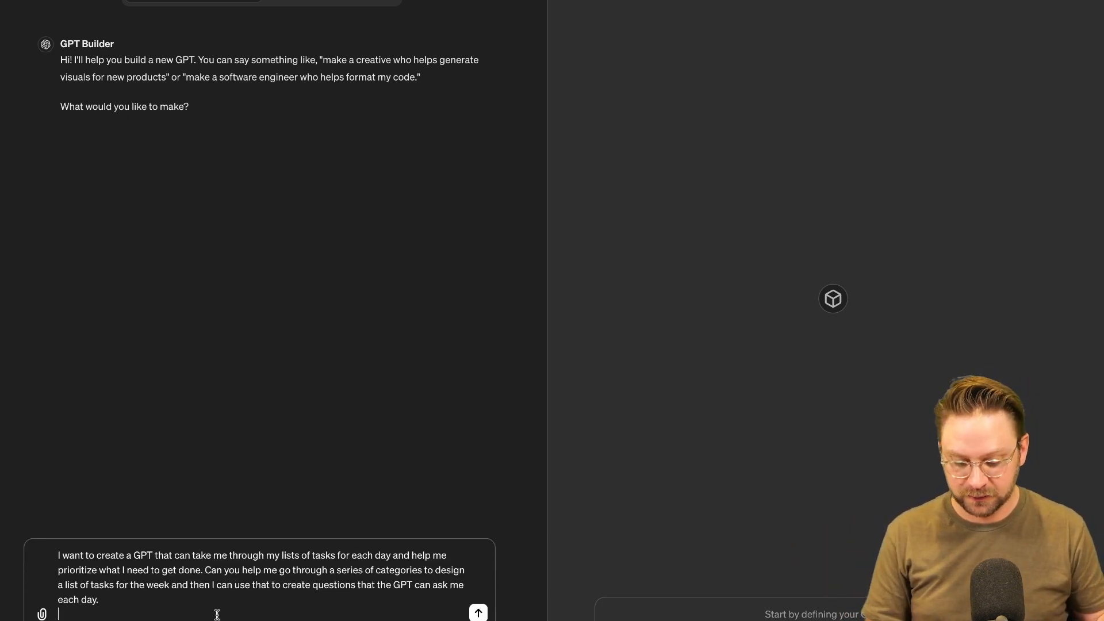
key("Return")
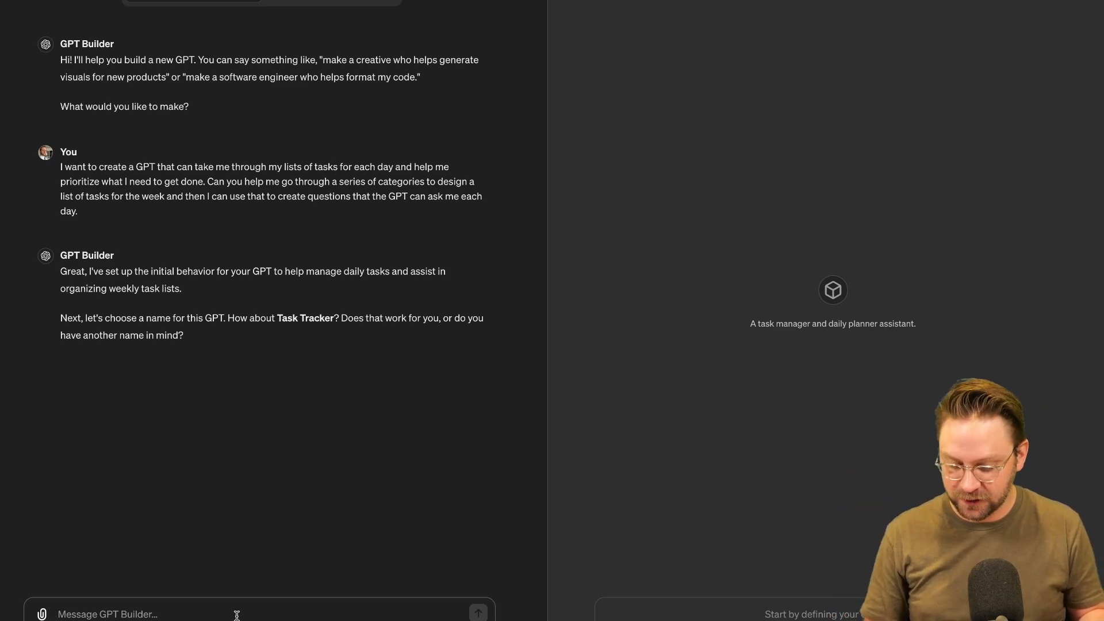
type("Dail")
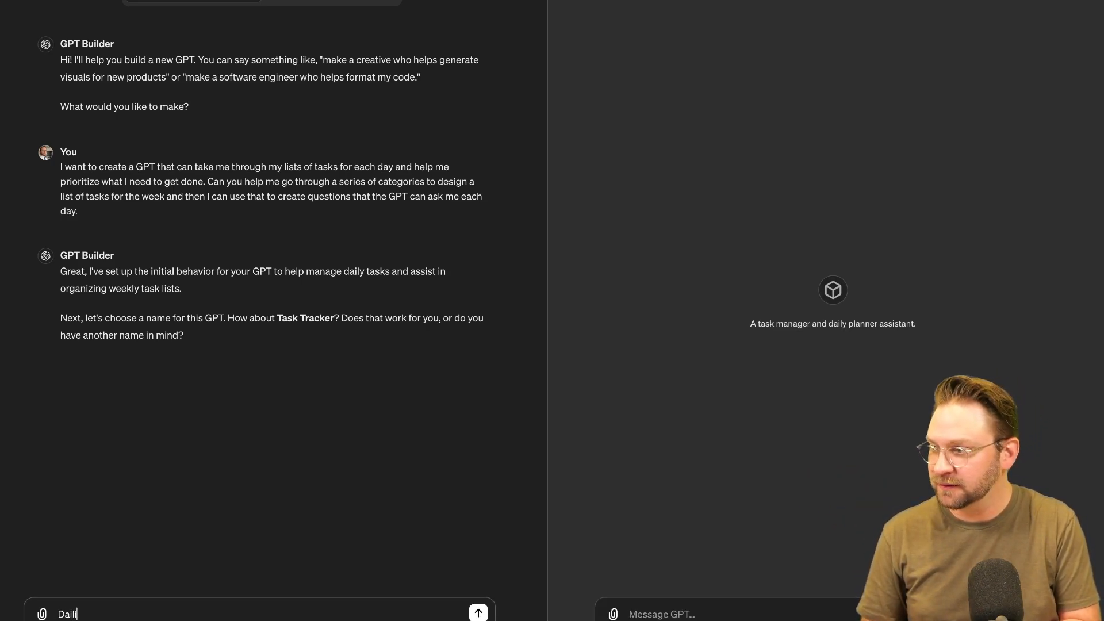
type("y To Do and Schedule")
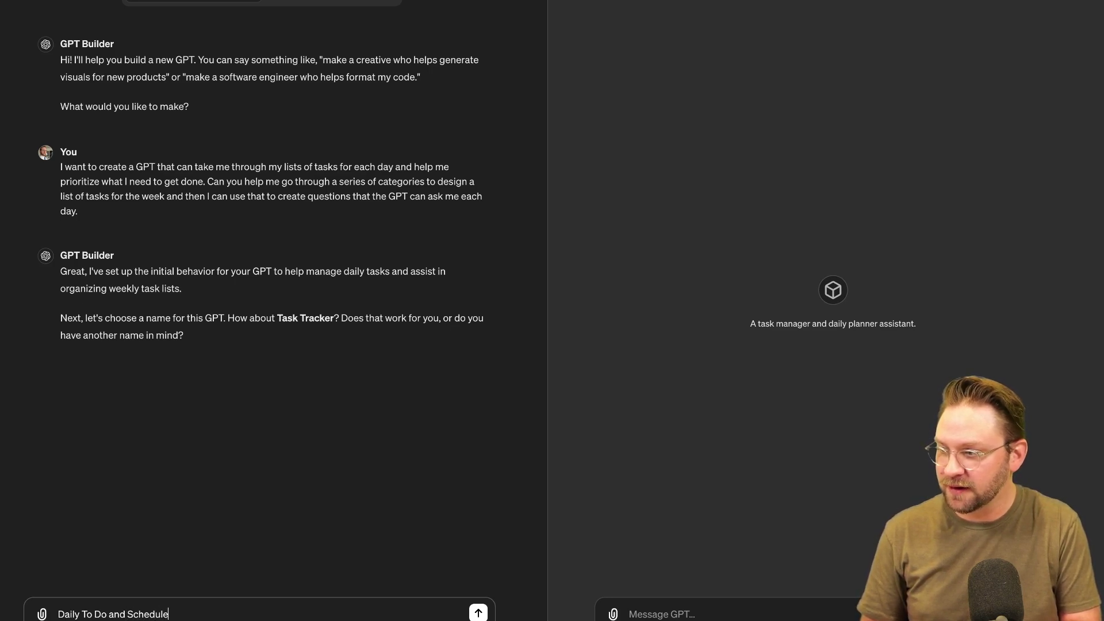
- Send the name 'Daily To Do and Schedule' to GPT Builder
key("Return")
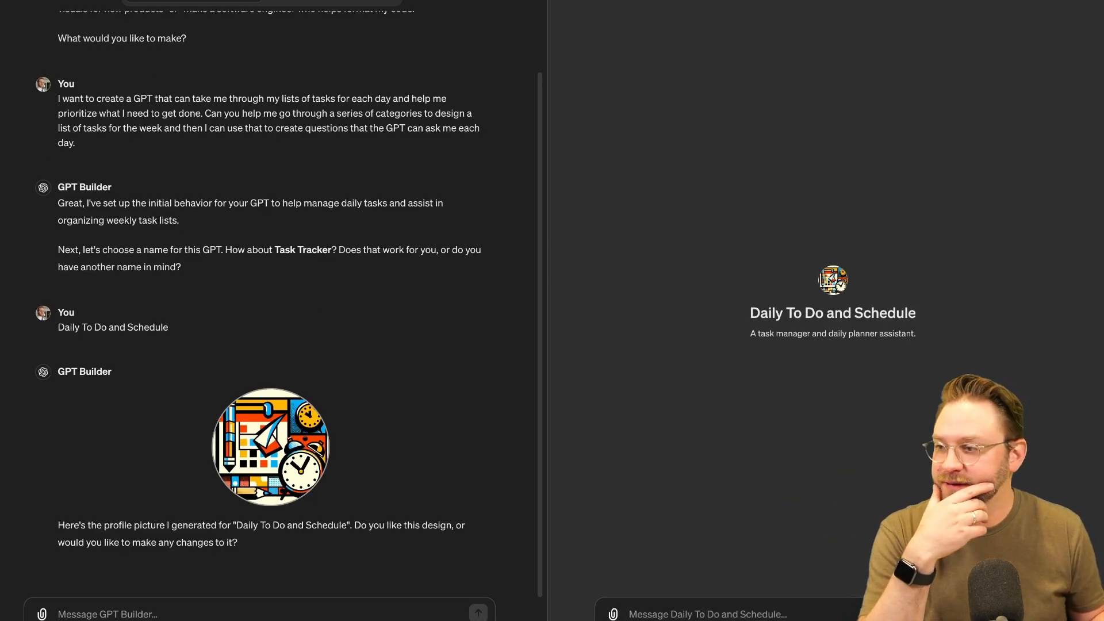
- Reply 'Thats good' to approve the generated profile picture
left_click(161, 614)
type("Thats")
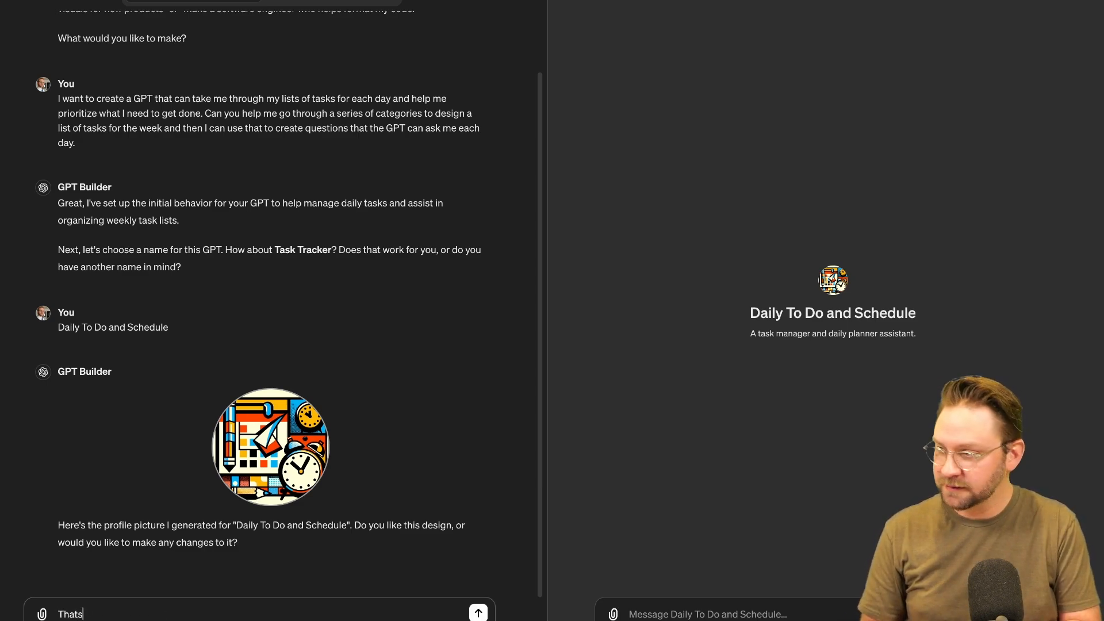
type(" good")
key("Return")
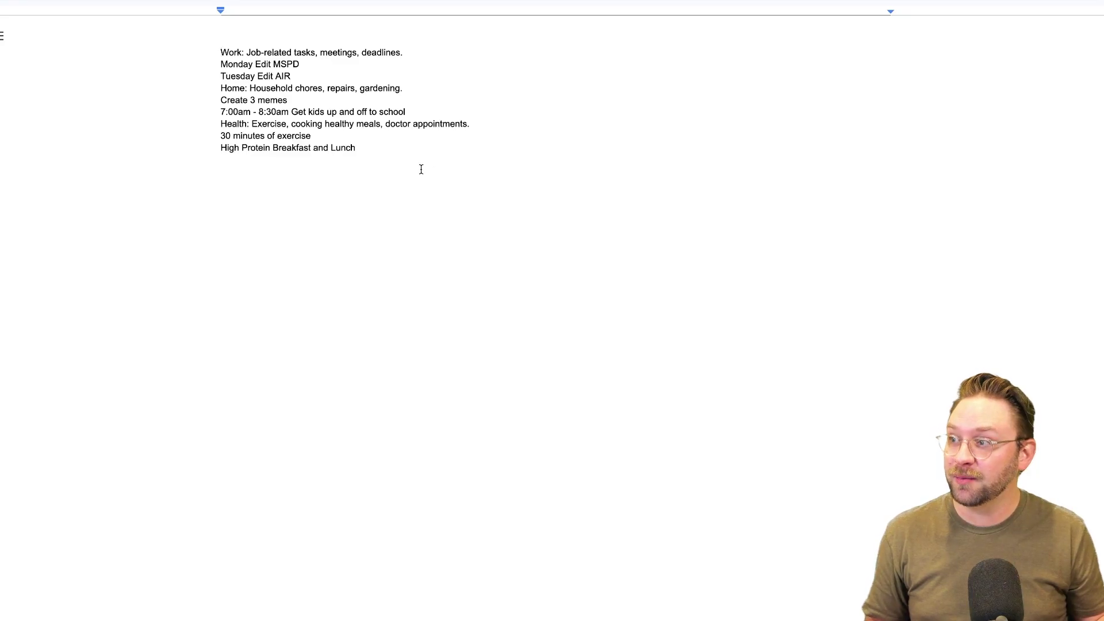
- Send the builder the copied Work, Home and Health task list, then request proactive, very detailed summaries
left_click_drag(423, 170, 204, 38)
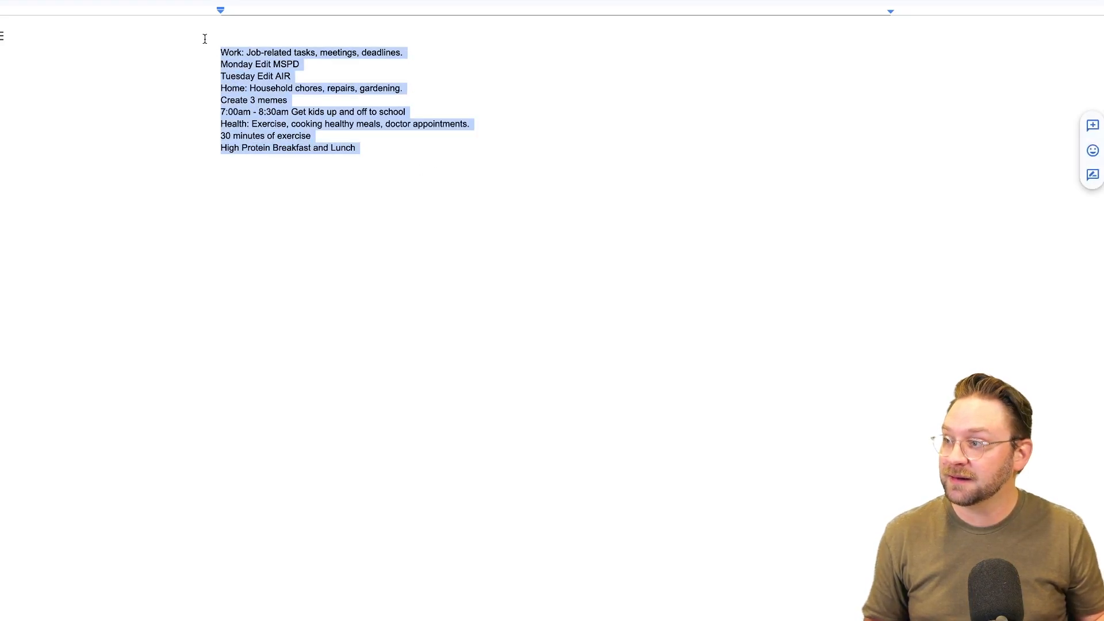
key("alt+Tab")
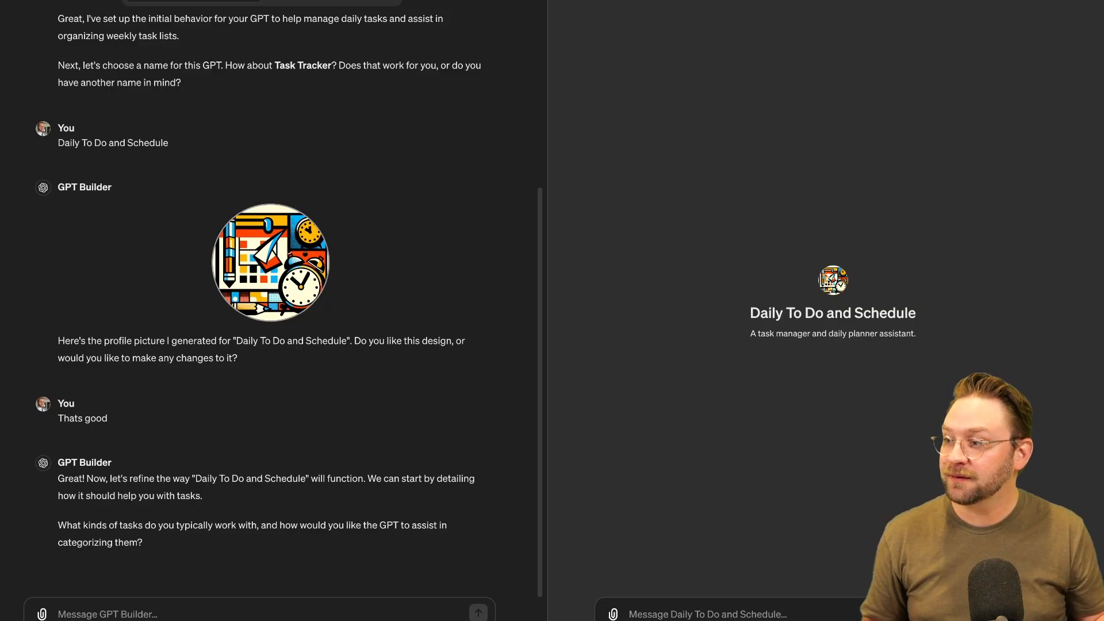
type("Work: Job-related tasks, meetings, deadlines. Monday Edit MSPD Tuesday Edit AIR Home: Household chores, repairs, gardening. Create 3 memes 7:00am - 8:30am Get kids up and off to school Health: Exercise, cooking healthy meals, doctor appointments. 30 minutes of exercise High Protein Breakfast and Lunch")
key("Return")
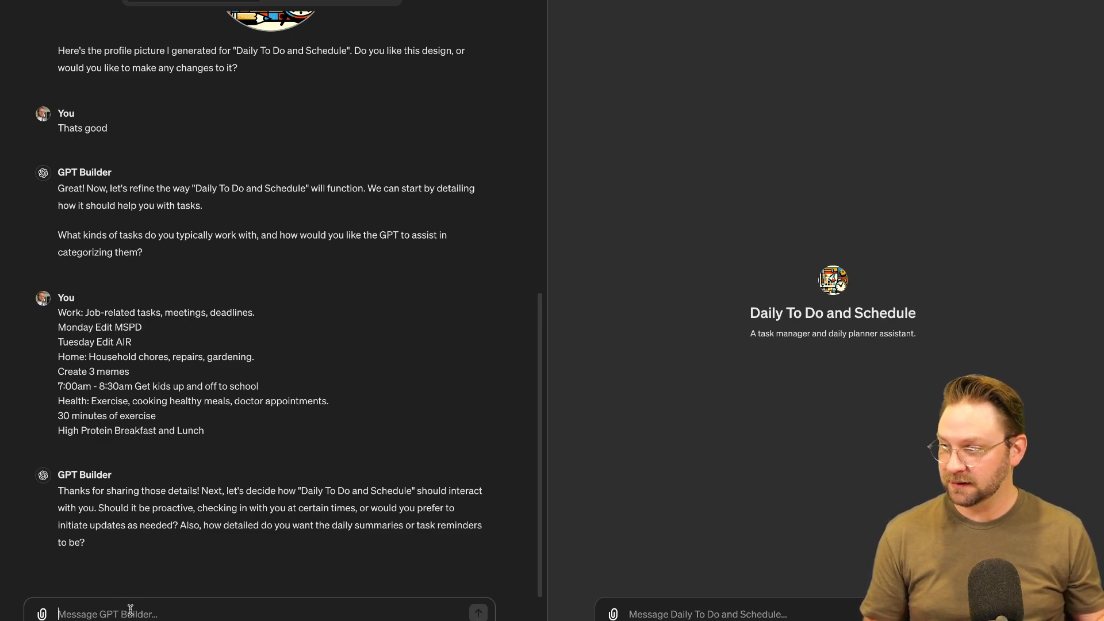
type("Proactive and very detailed summaries")
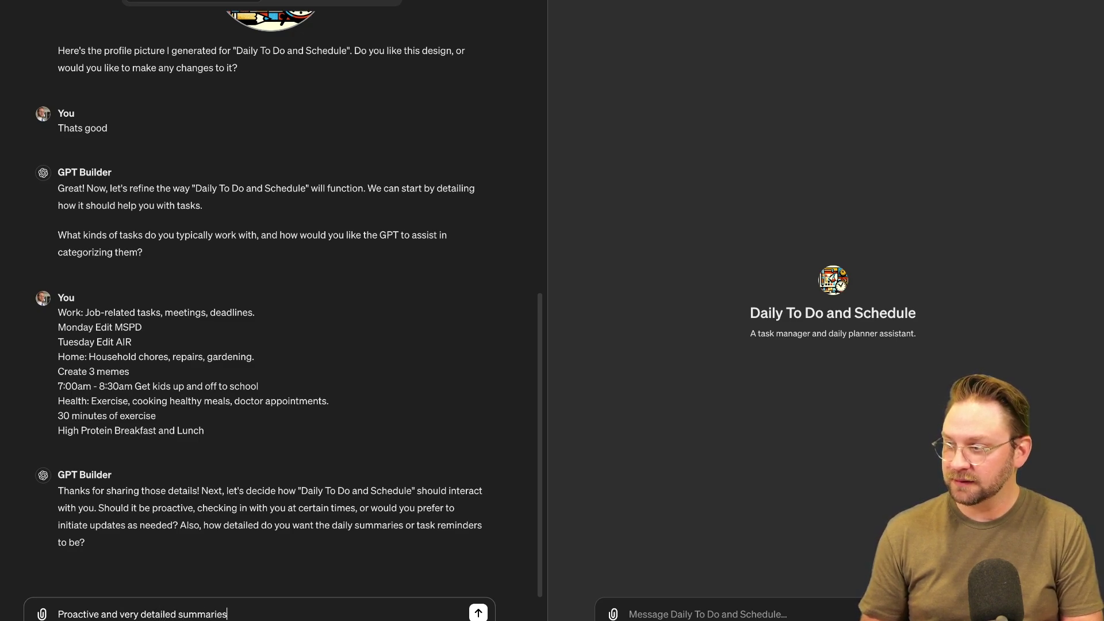
key("Return")
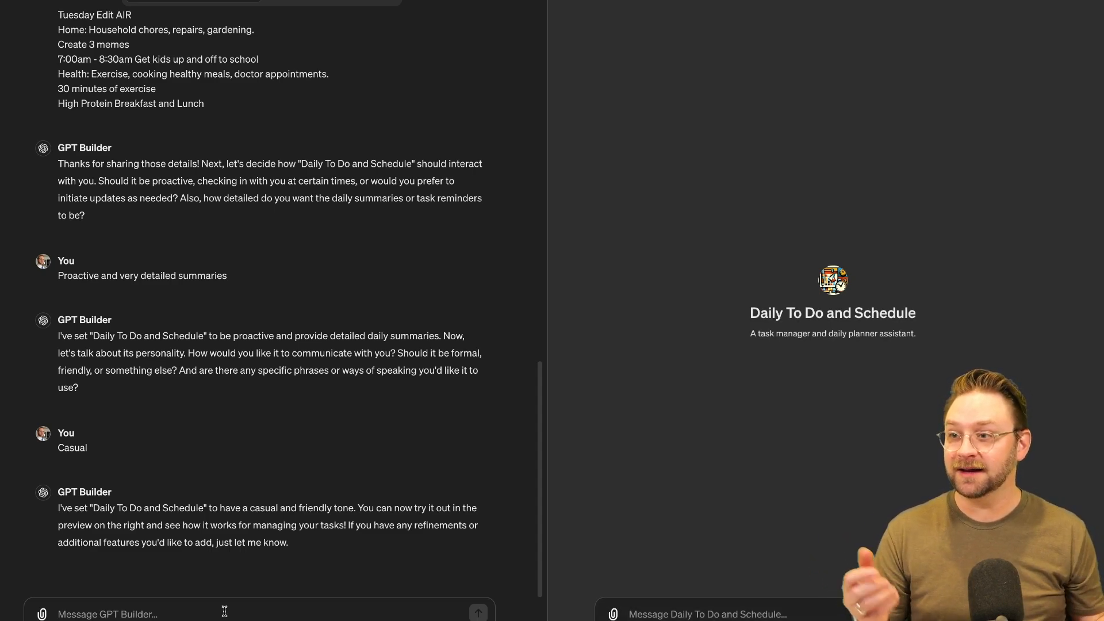
- Ask the preview GPT to run through a set of organizing questions
left_click(686, 611)
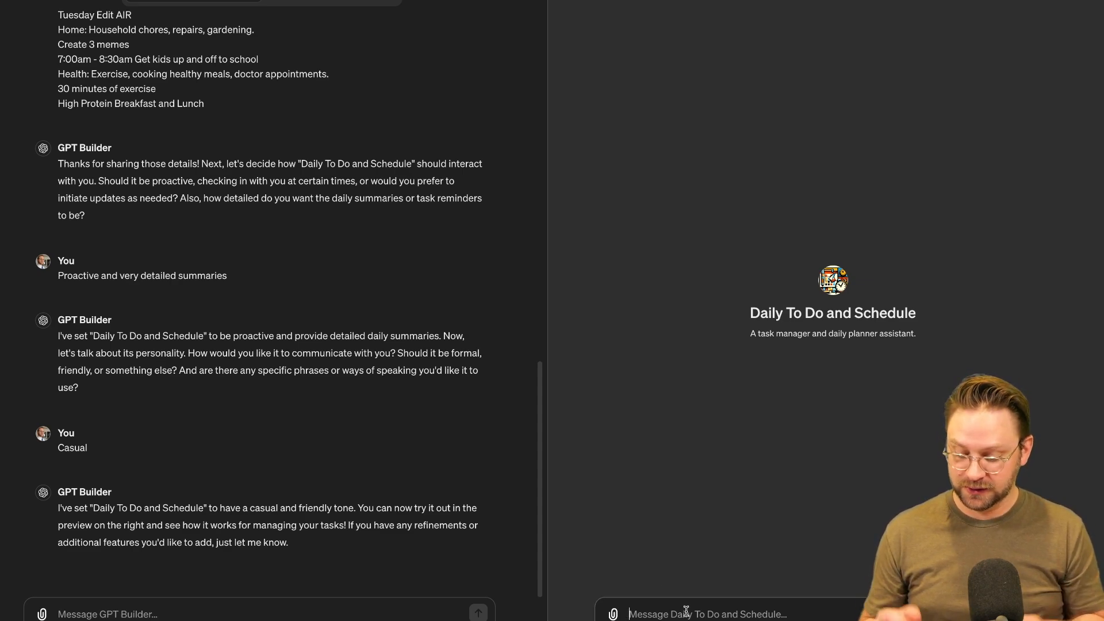
type("Pl")
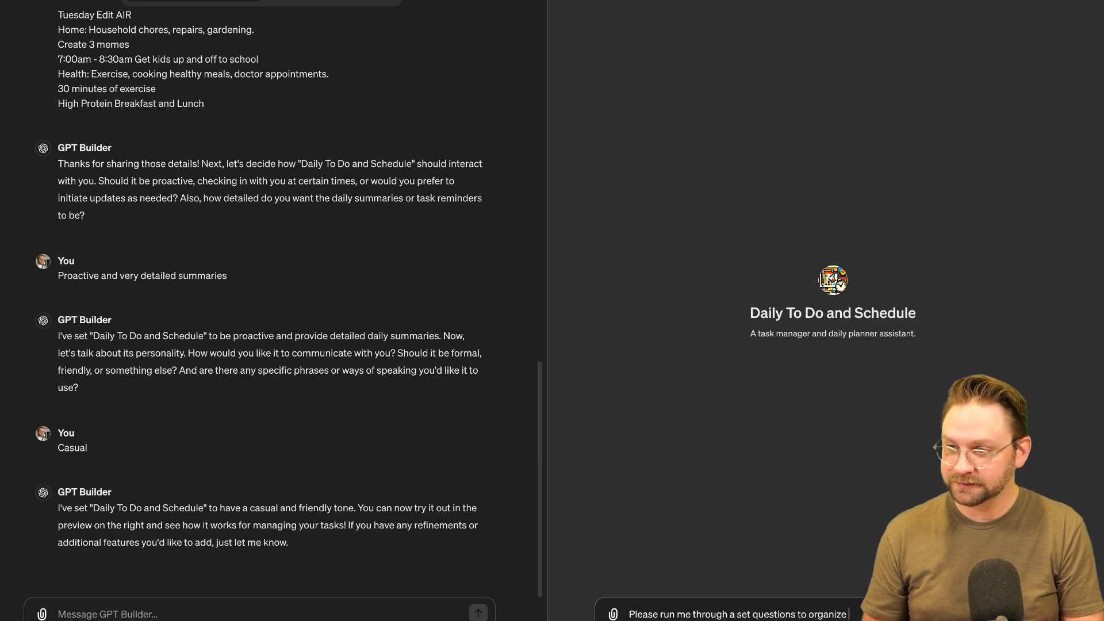
key("Return")
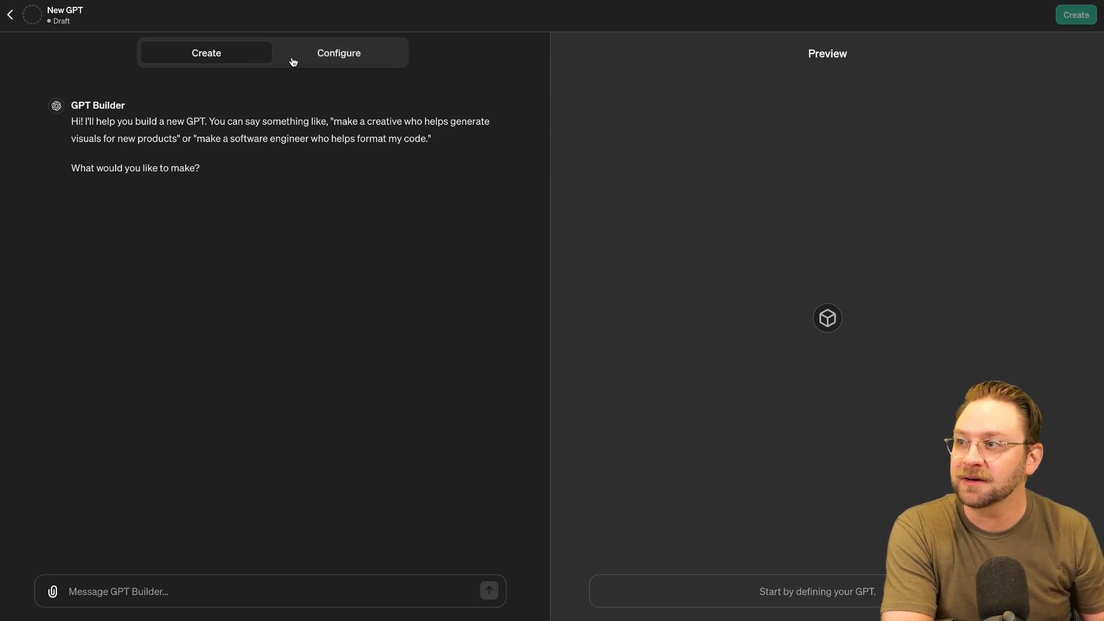
- Enter the conversation starter "Let's through the questions." in the GPT's Configure settings
left_click(342, 55)
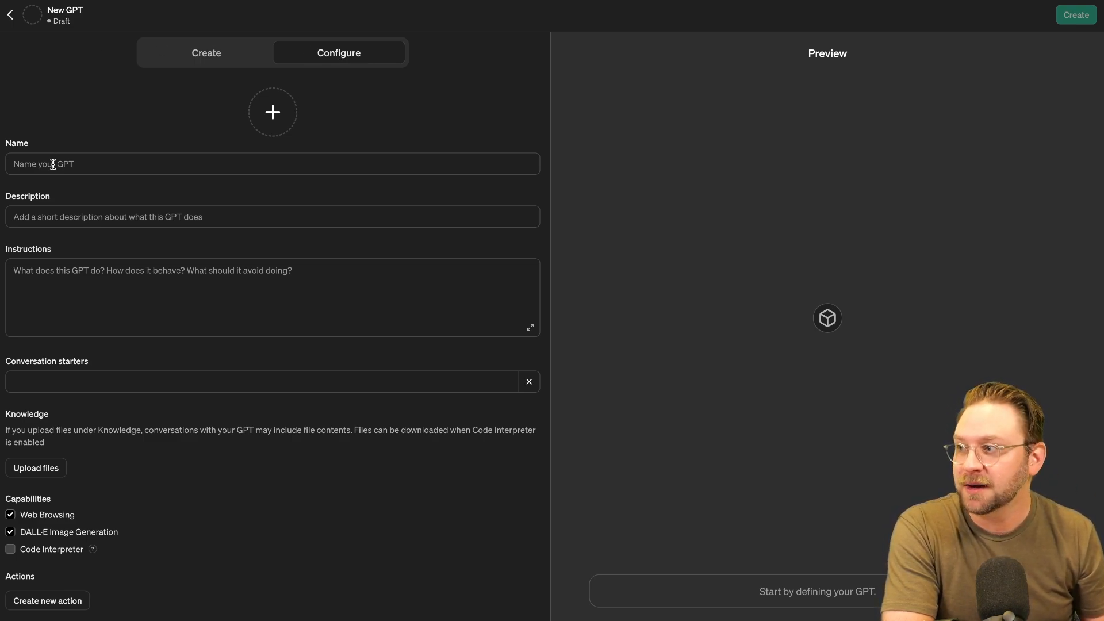
left_click(215, 290)
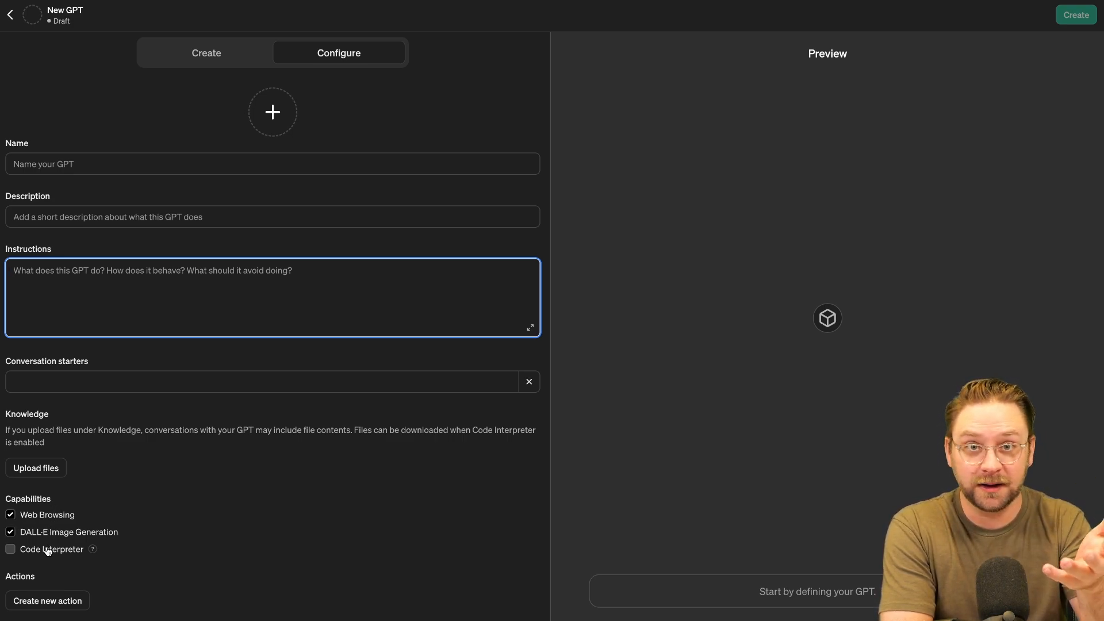
left_click(293, 387)
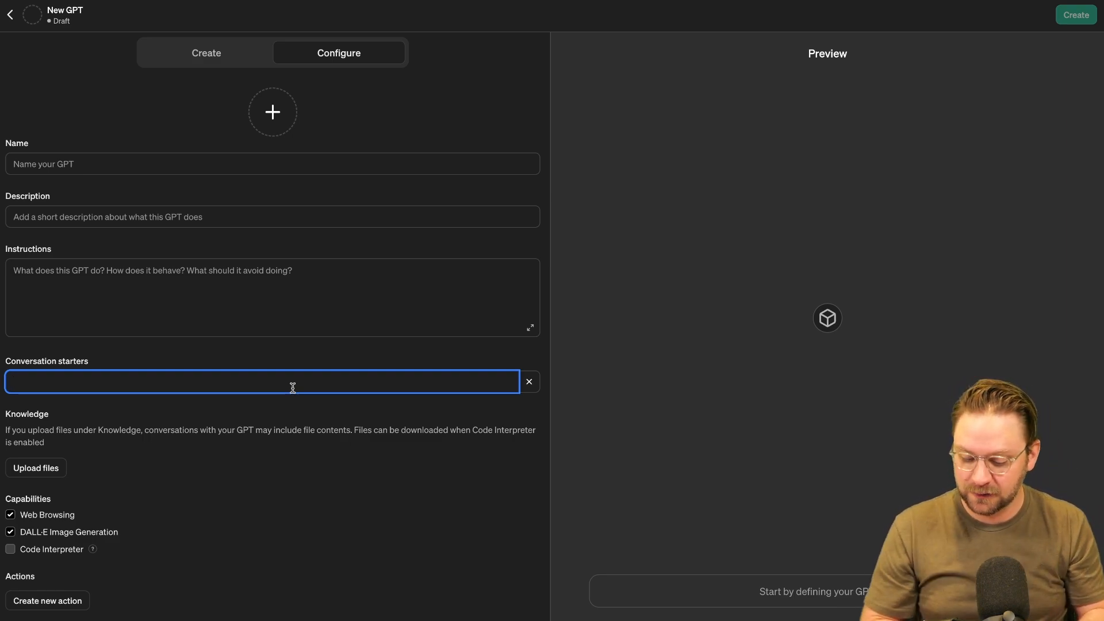
type("Gi")
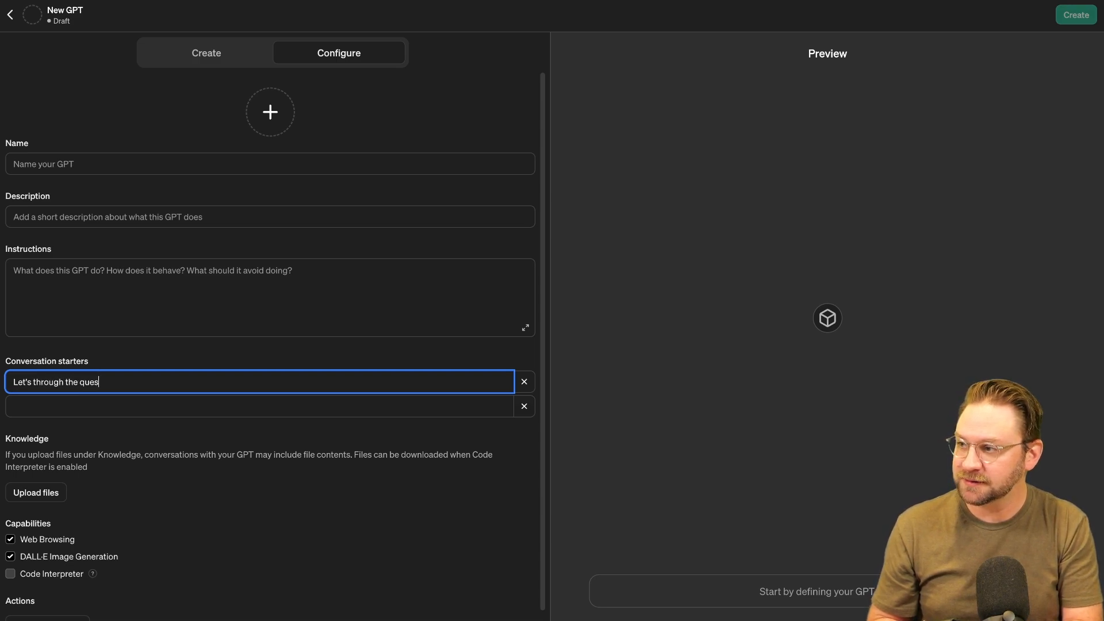
type(".")
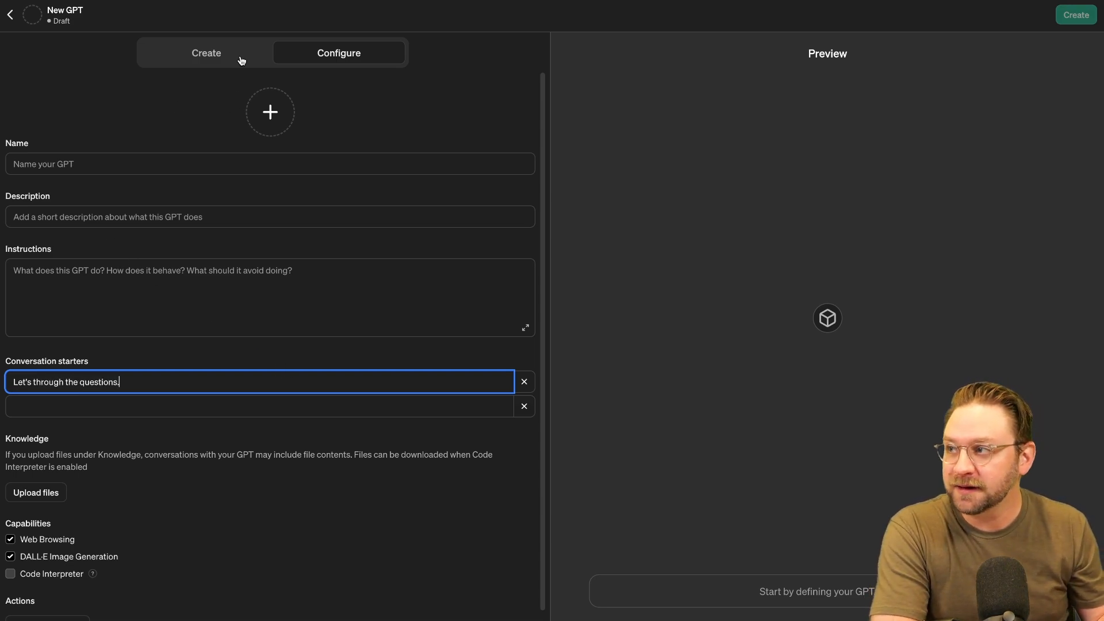
- Return to the builder's Create conversation and begin a new message to it
left_click(233, 58)
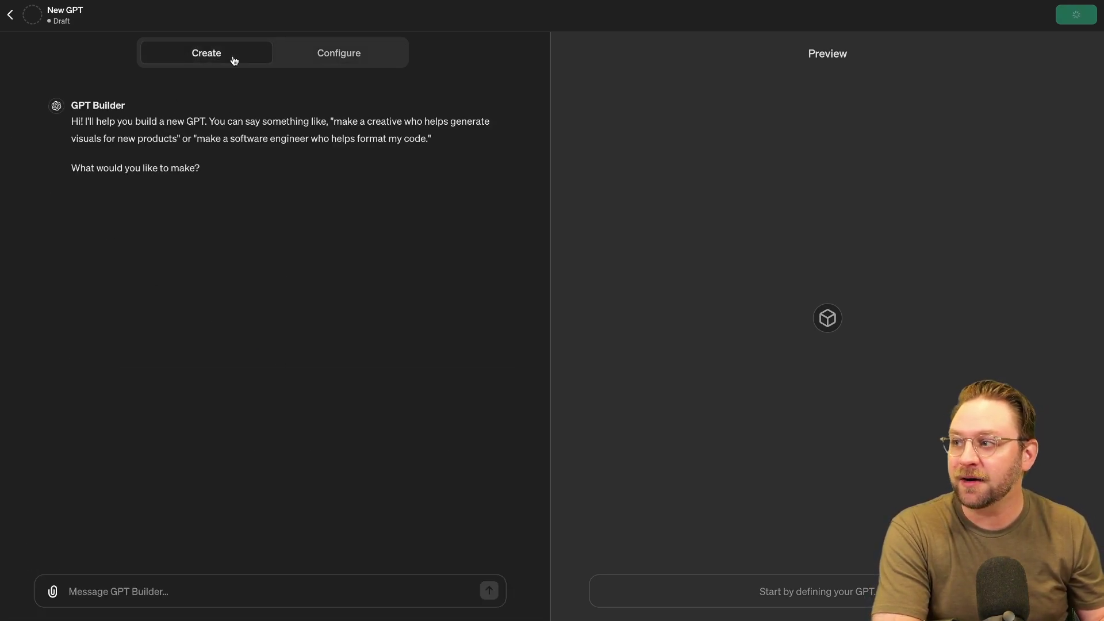
left_click(282, 591)
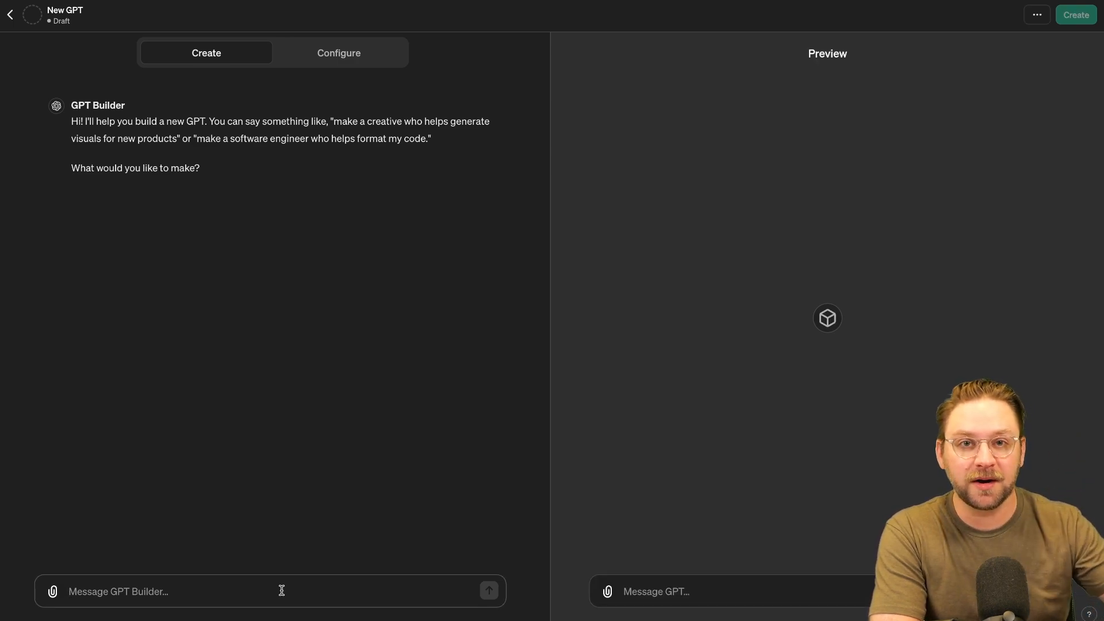